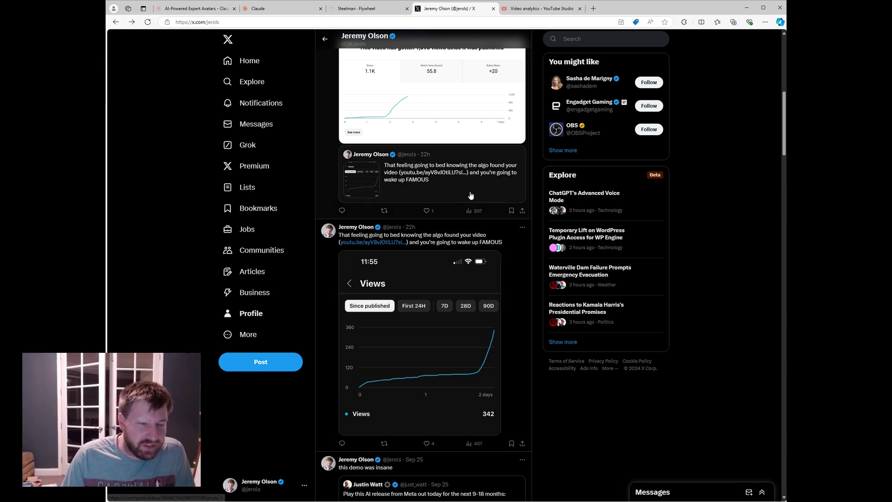
- Show the video's YouTube Studio analytics overview, with YouTube recommendations at 87.6% of views
{"action": "left_click", "coordinate": [535, 13]}
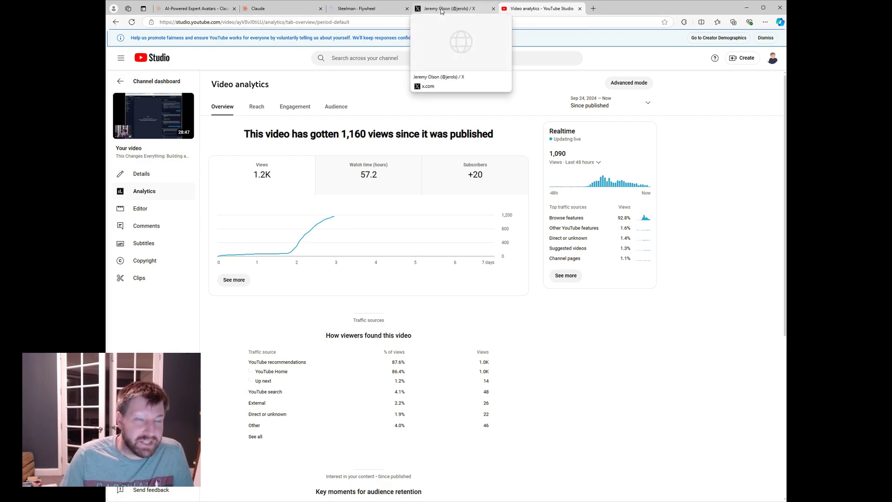
- Open the Coda Flywheel notes page in the Steelman doc and select its whole text
{"action": "left_click", "coordinate": [365, 9]}
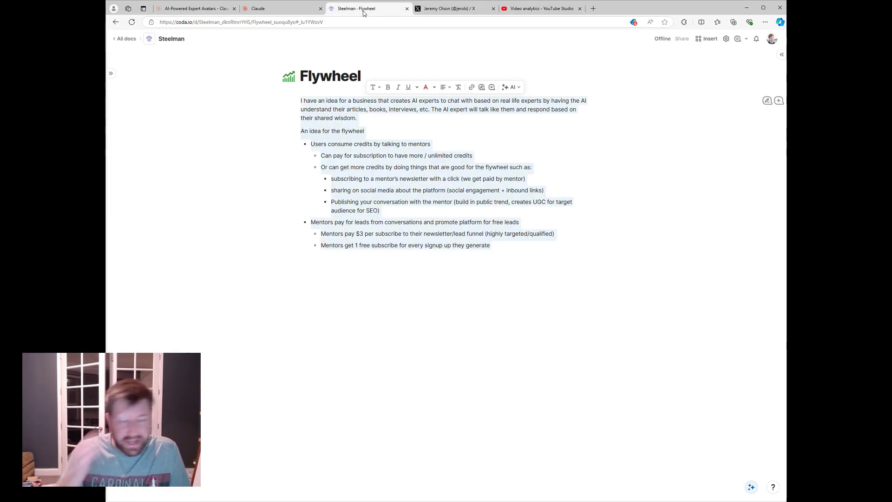
{"action": "left_click", "coordinate": [549, 248]}
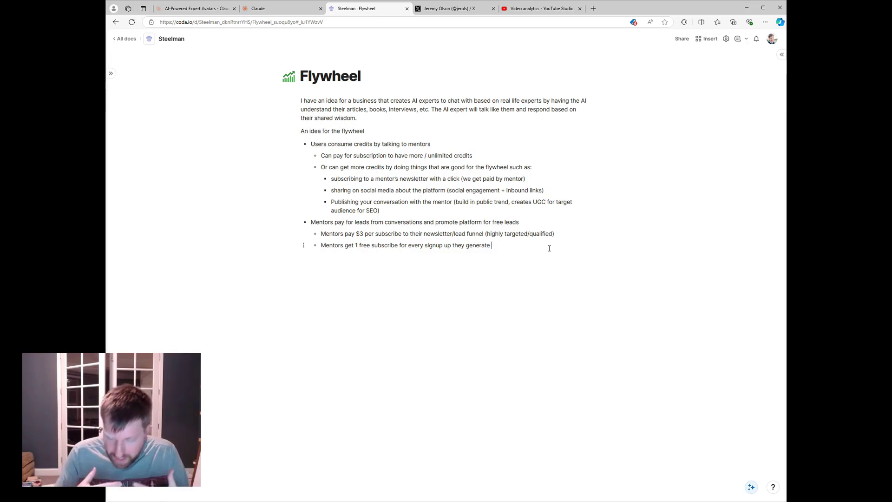
{"action": "left_click_drag", "start_coordinate": [549, 249], "coordinate": [300, 131]}
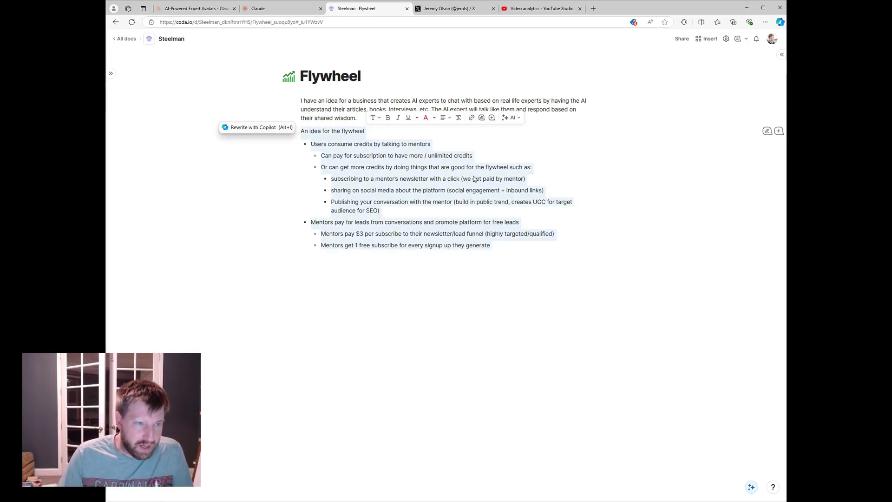
{"action": "left_click", "coordinate": [533, 238]}
{"action": "key", "text": "ctrl+a"}
{"action": "key", "text": "ctrl+a"}
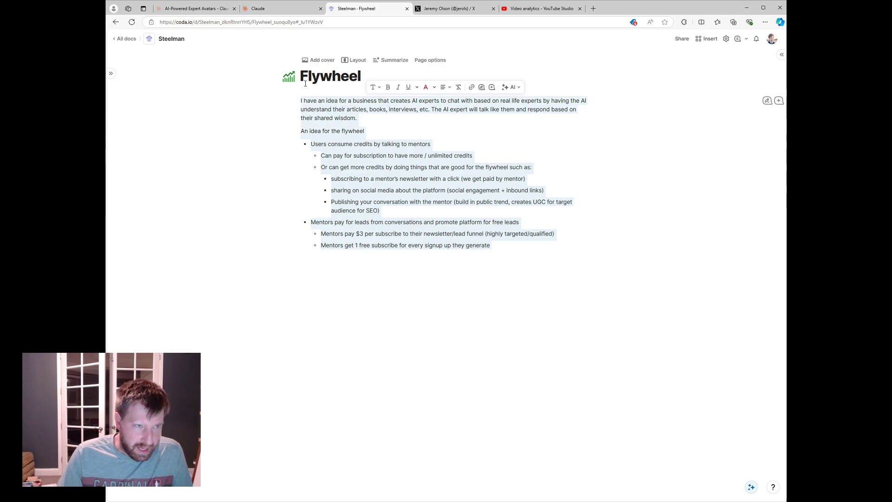
- Paste the copied flywheel notes into a new Claude chat and send them for analysis
{"action": "left_click", "coordinate": [286, 10]}
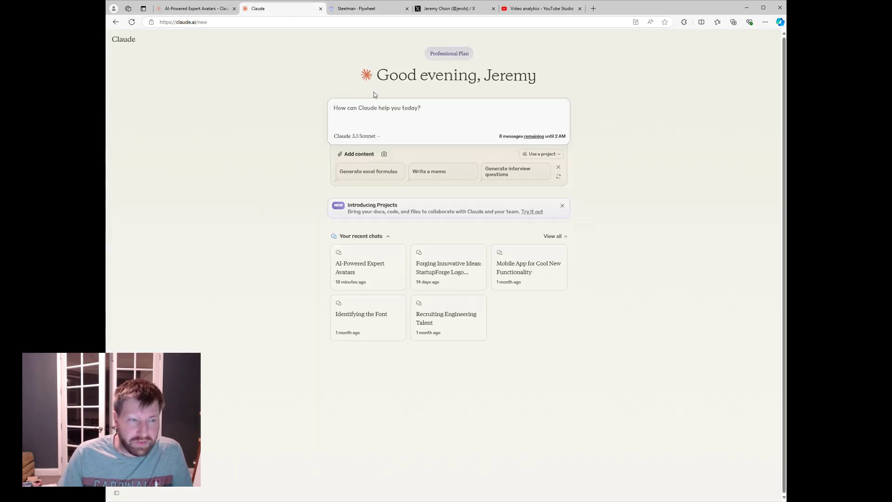
{"action": "key", "text": "ctrl+v"}
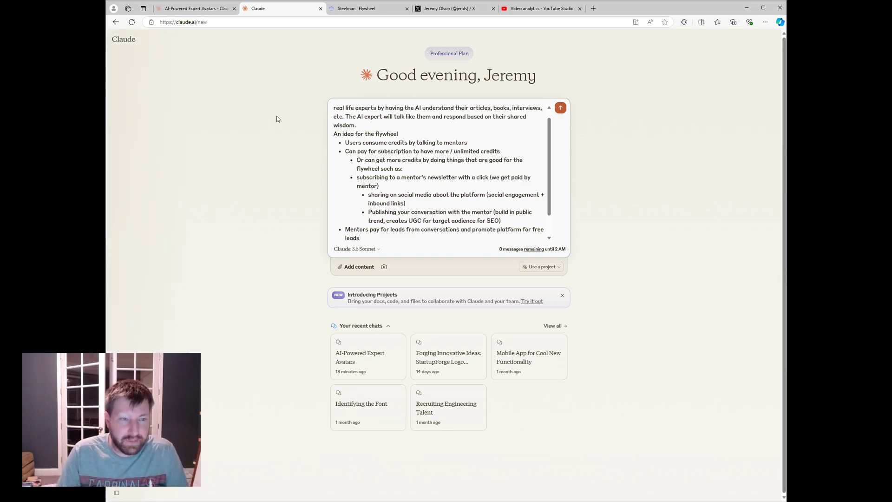
{"action": "key", "text": "Return"}
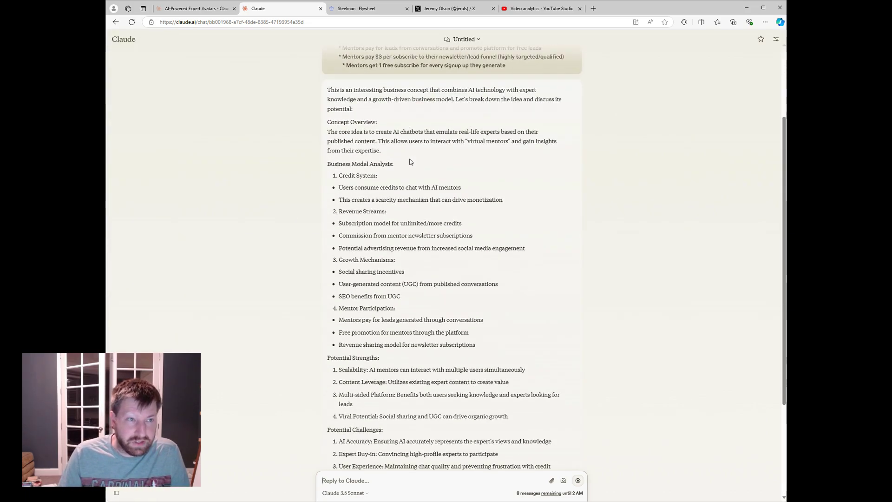
- Send the follow-up 'can you help me visualize this flywheel' after the business analysis
{"action": "scroll", "coordinate": [463, 274], "scroll_direction": "down", "scroll_amount": 2}
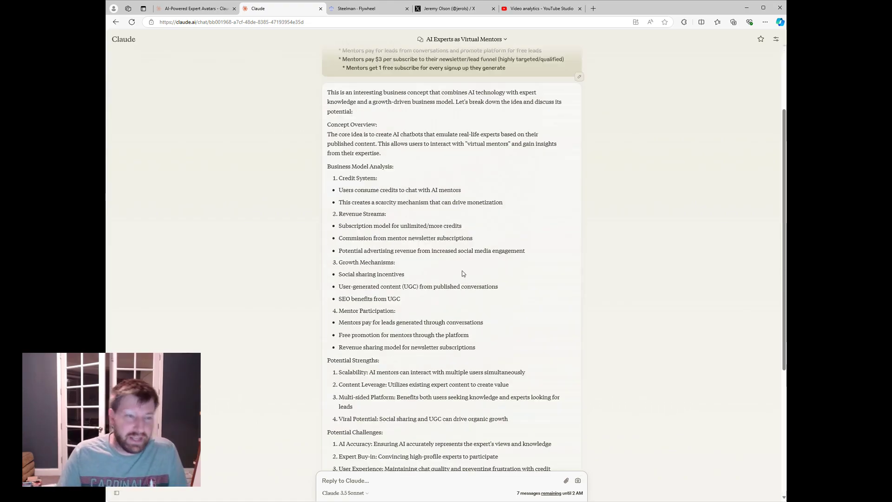
{"action": "scroll", "coordinate": [470, 274], "scroll_direction": "up", "scroll_amount": 2}
{"action": "scroll", "coordinate": [459, 276], "scroll_direction": "down", "scroll_amount": 6}
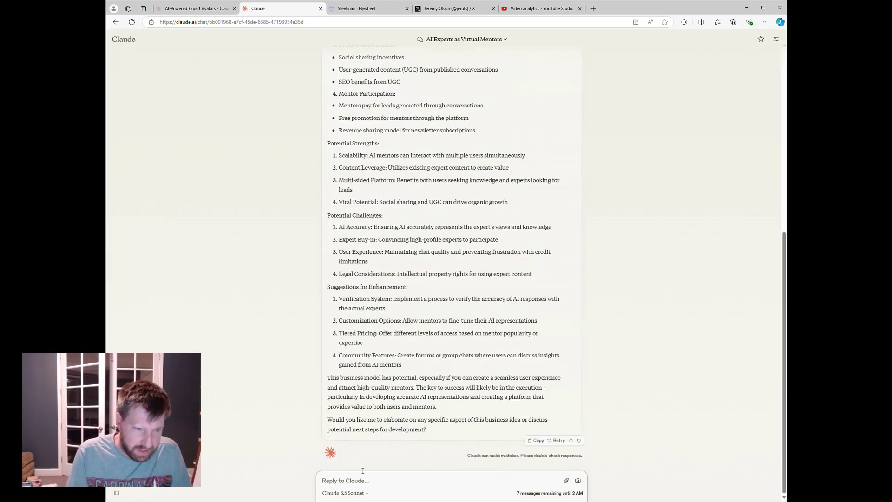
{"action": "type", "text": "can you help me "}
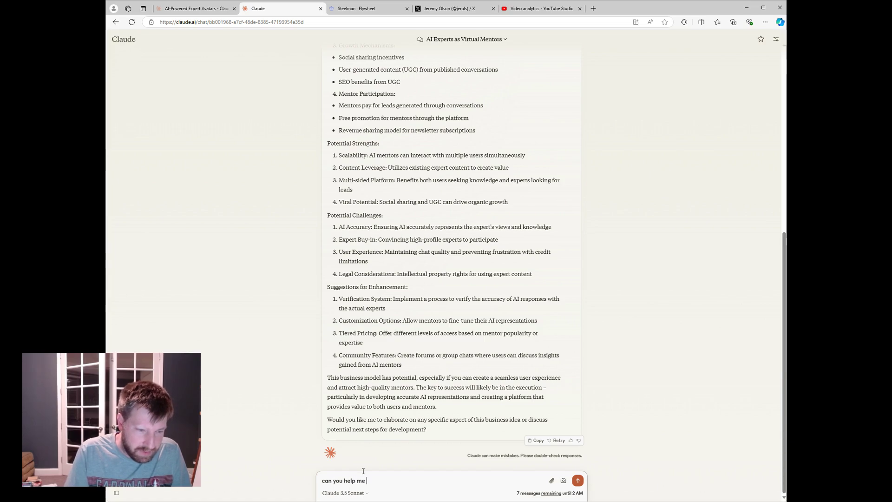
{"action": "type", "text": "visualize this flys"}
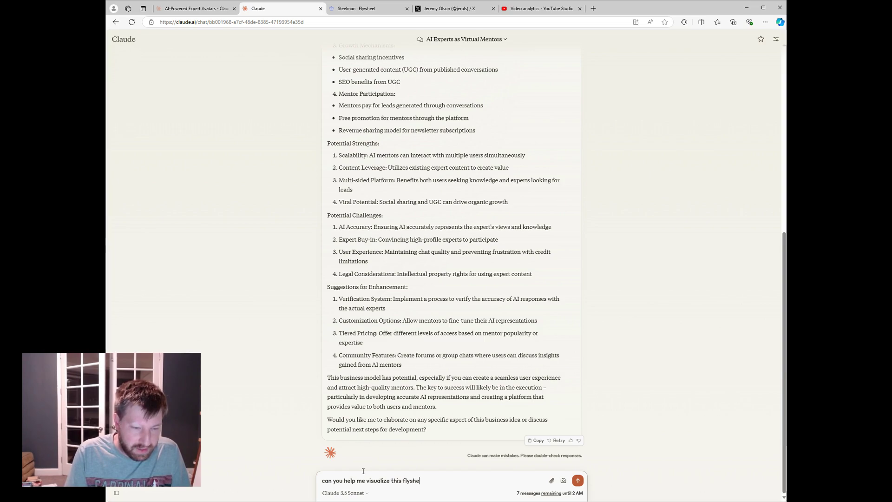
{"action": "key", "text": "BackSpace"}
{"action": "type", "text": "wheel"}
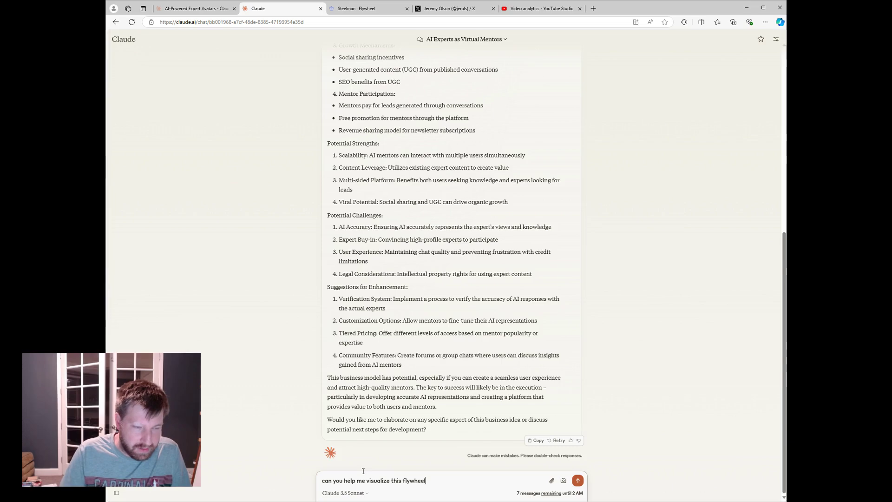
{"action": "key", "text": "Return"}
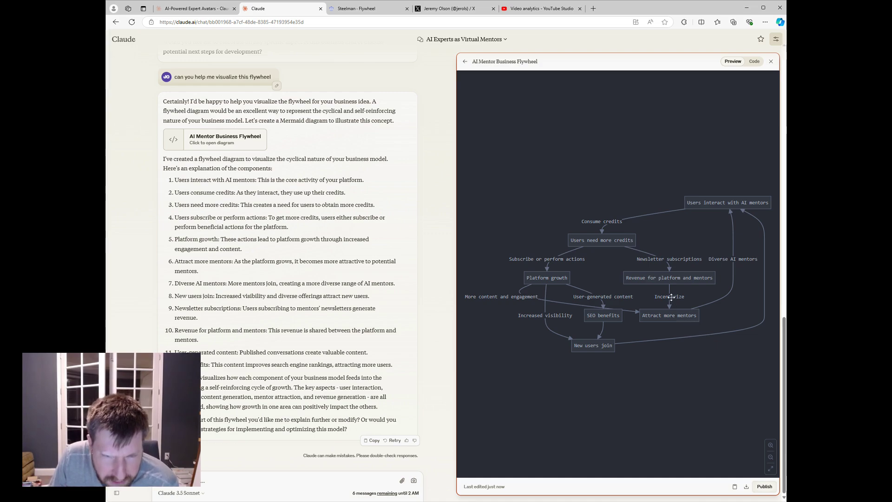
- Scroll to the 'I had something more like this in mind' message and the revised flywheel reply
{"action": "left_click_drag", "start_coordinate": [671, 299], "coordinate": [649, 316]}
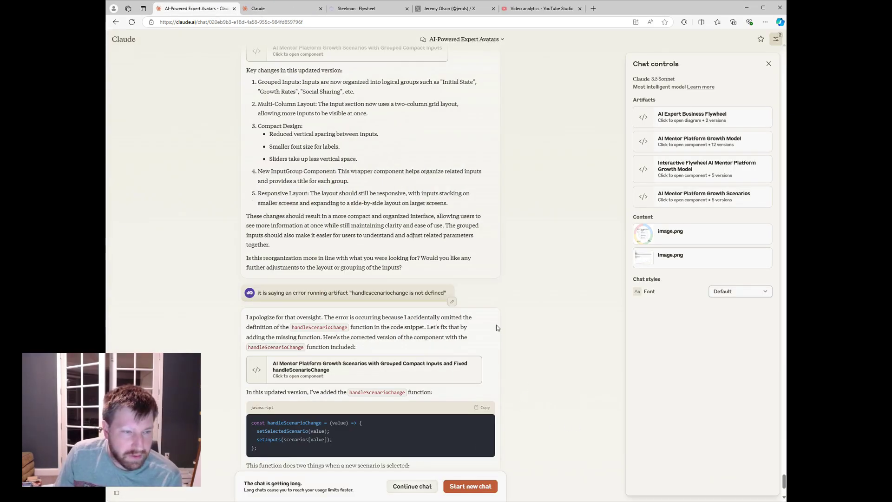
{"action": "scroll", "coordinate": [567, 292], "scroll_direction": "up", "scroll_amount": 4}
{"action": "left_click", "coordinate": [770, 64]}
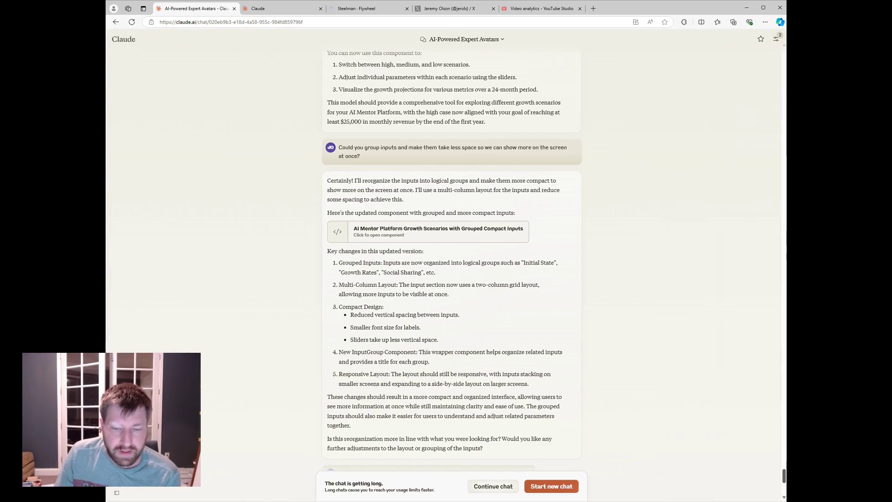
{"action": "left_click_drag", "start_coordinate": [784, 476], "coordinate": [731, 2]}
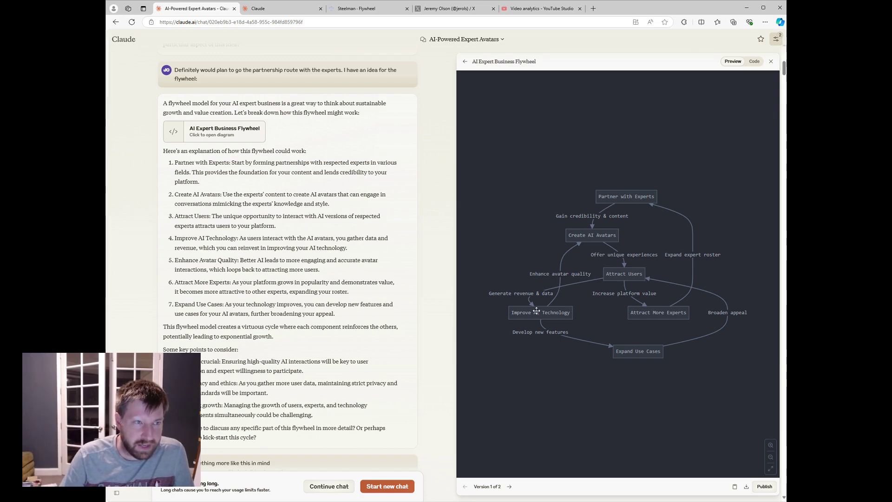
{"action": "scroll", "coordinate": [365, 296], "scroll_direction": "down", "scroll_amount": 8}
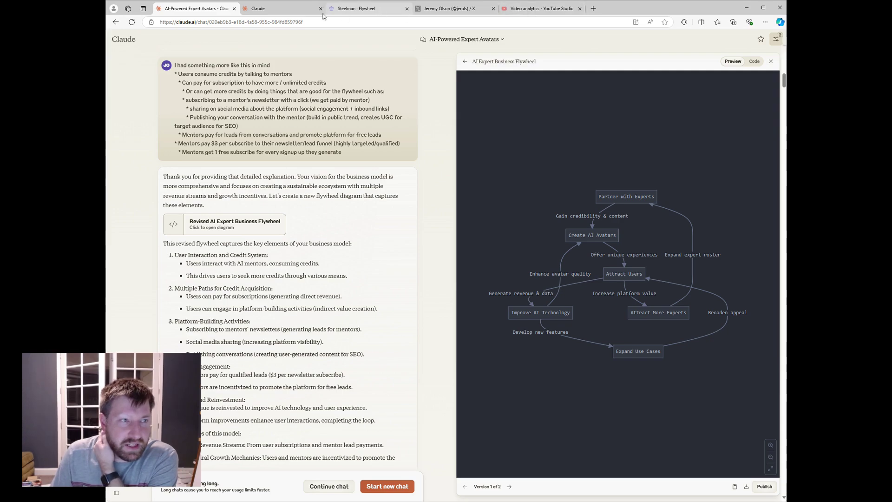
- Write 'Okay can you build me a growth model based on this flywheel concept?' in the mentor chat
{"action": "left_click", "coordinate": [280, 10]}
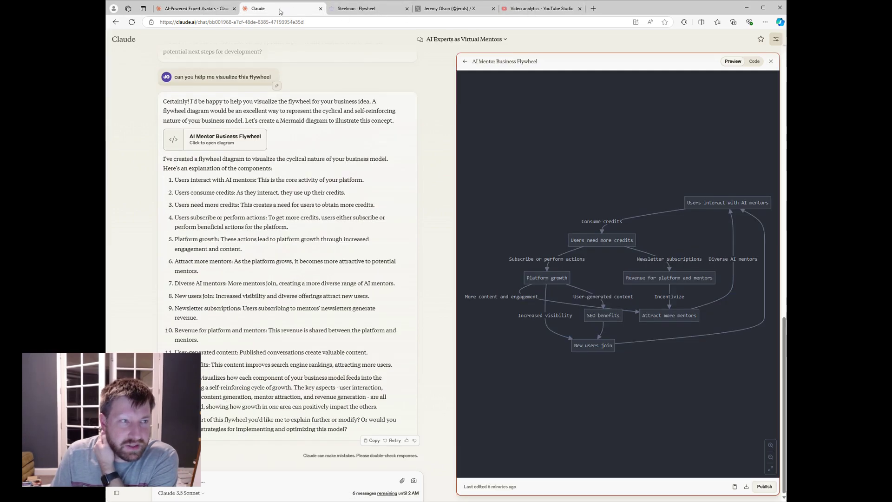
{"action": "left_click", "coordinate": [771, 61]}
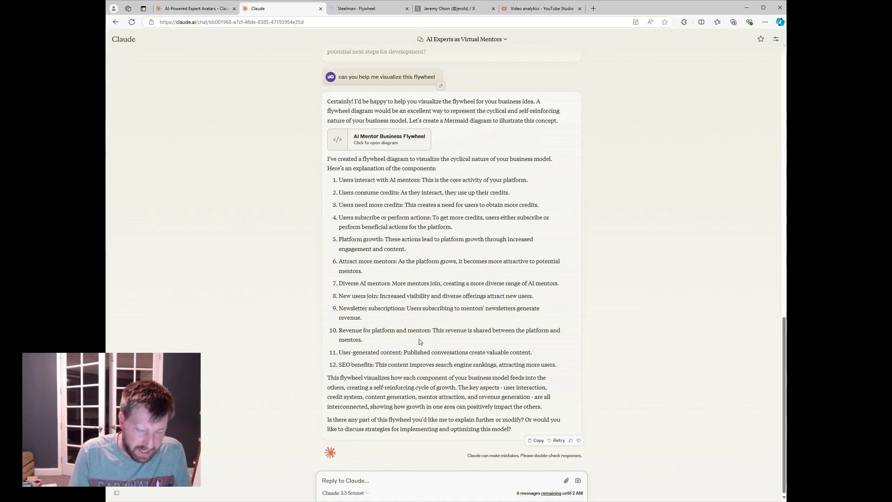
{"action": "type", "text": "Okay can yo"}
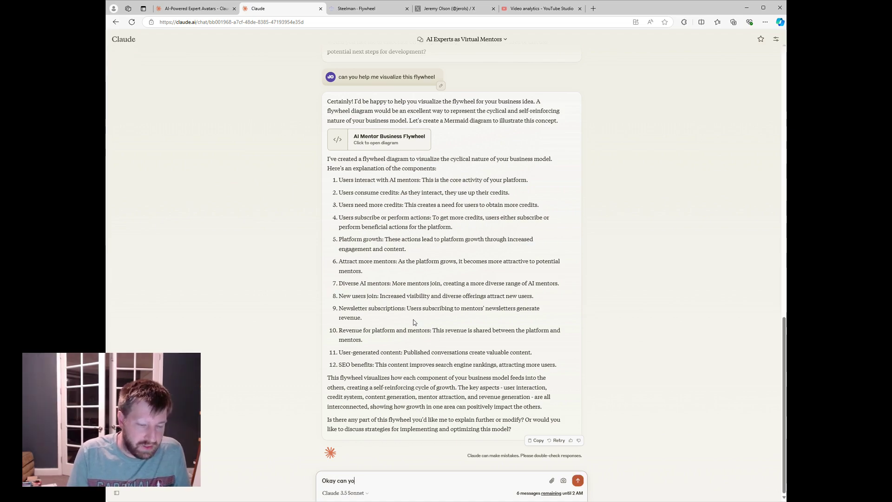
{"action": "type", "text": "u build me a g"}
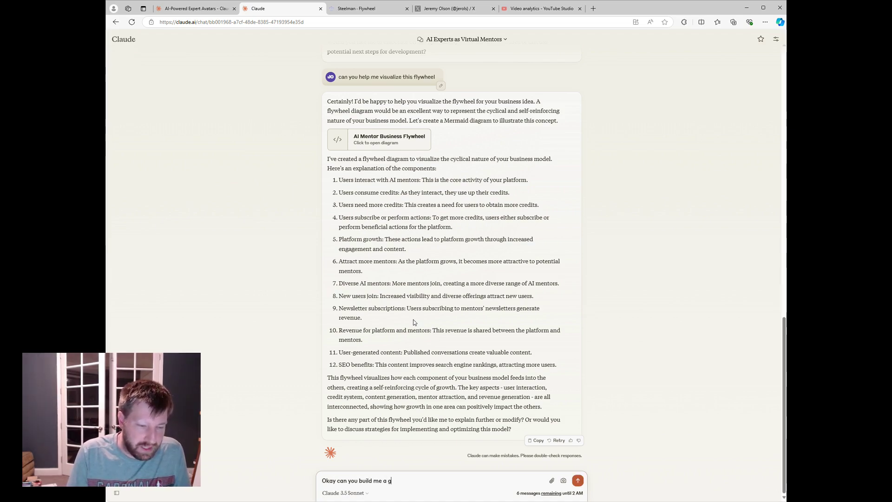
{"action": "type", "text": "rowth model"}
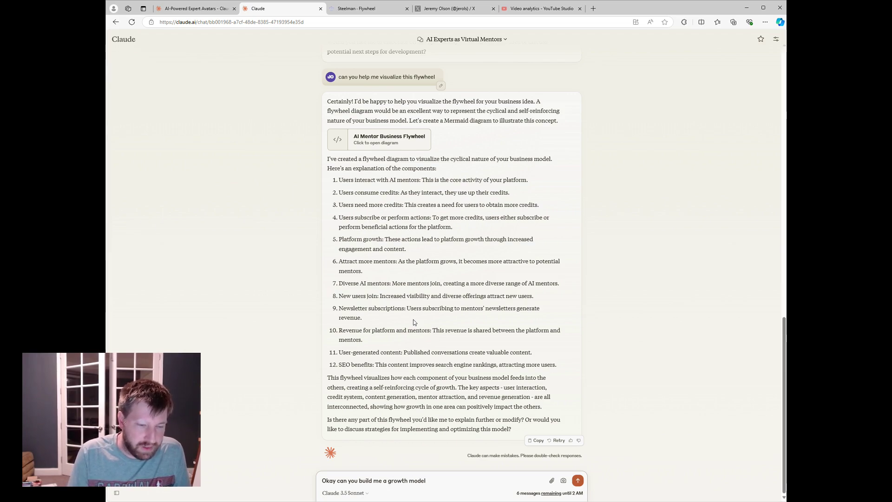
{"action": "type", "text": " based on"}
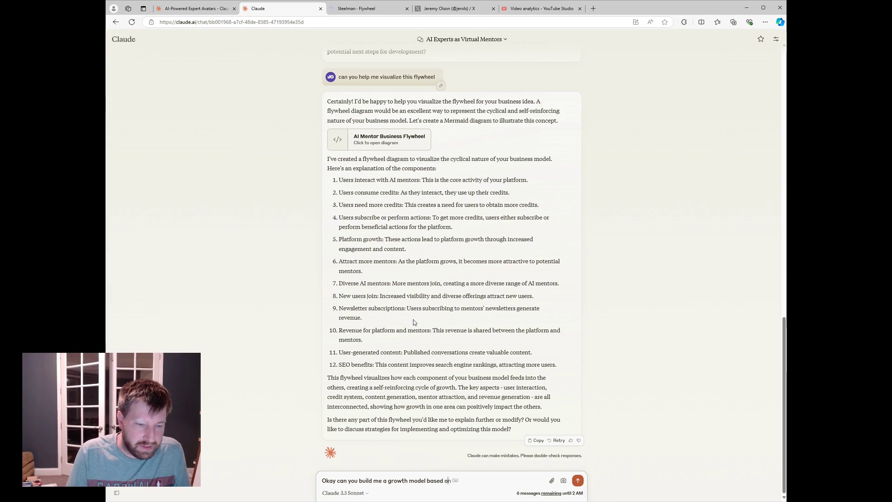
{"action": "type", "text": " this flyw"}
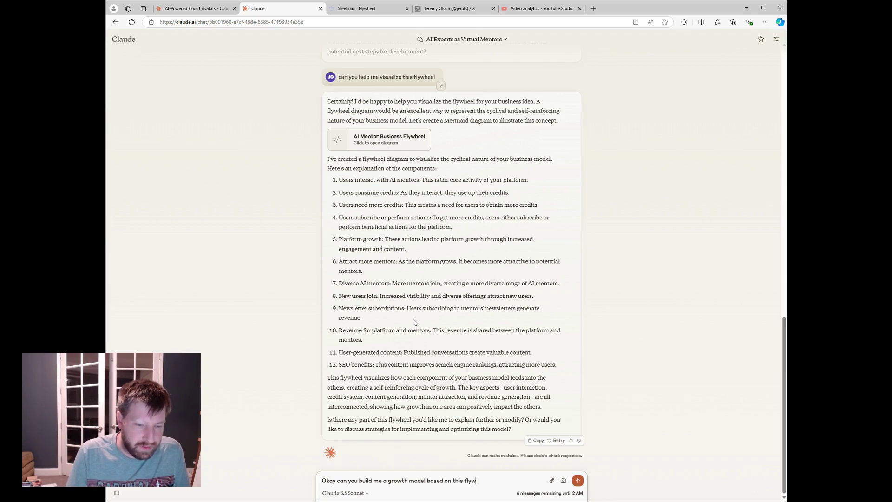
{"action": "type", "text": "heel concept?"}
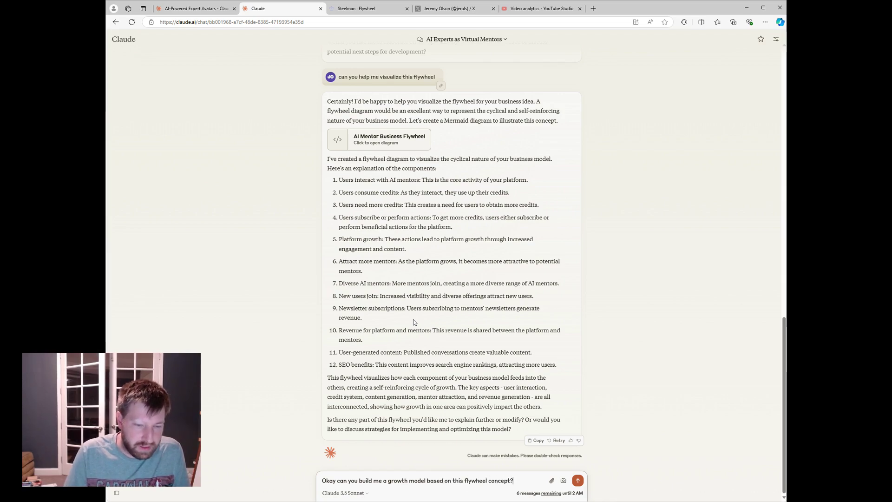
- Send the growth model request and review the 12-month table reaching 8916 users and $62,911 revenue
{"action": "key", "text": "Return"}
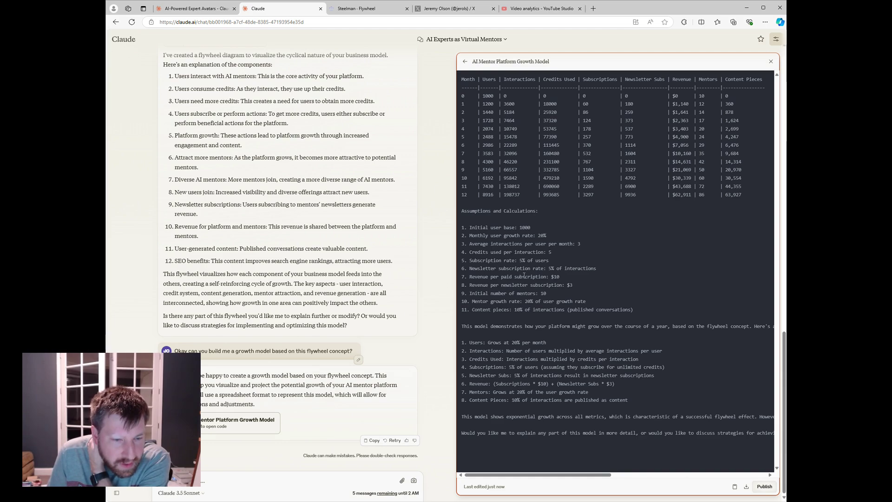
{"action": "scroll", "coordinate": [618, 465], "scroll_direction": "right", "scroll_amount": 10}
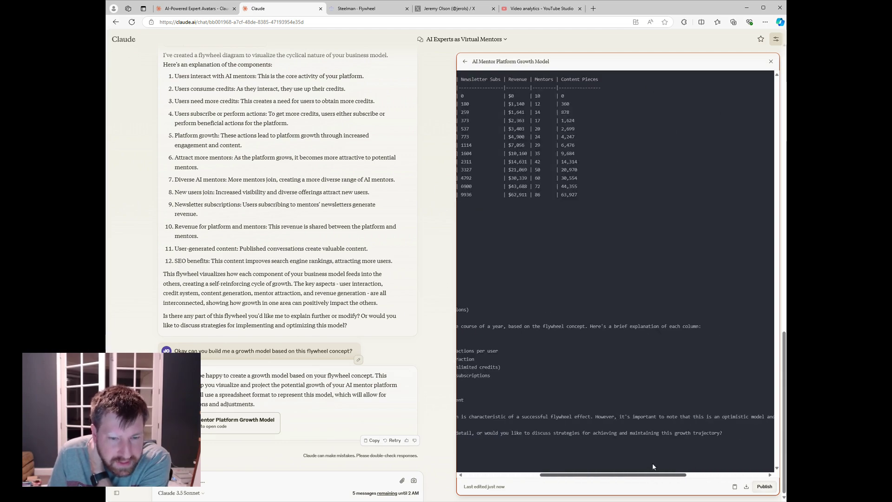
{"action": "scroll", "coordinate": [591, 458], "scroll_direction": "left", "scroll_amount": 10}
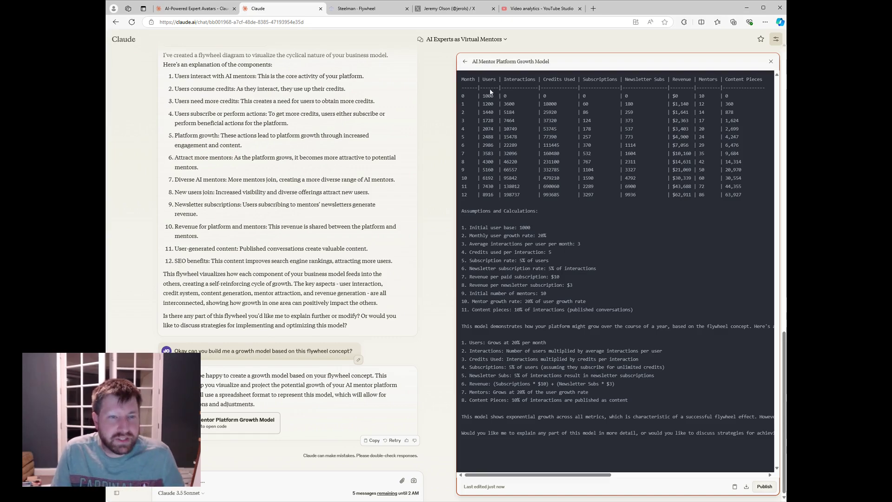
{"action": "left_click", "coordinate": [272, 483]}
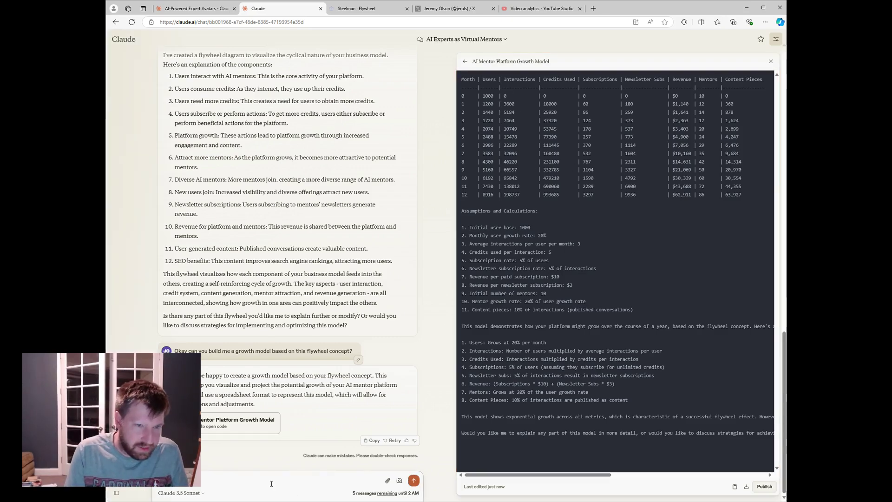
- Ask for interactive assumptions and review the generated React growth model code
{"action": "type", "text": "assumptions"}
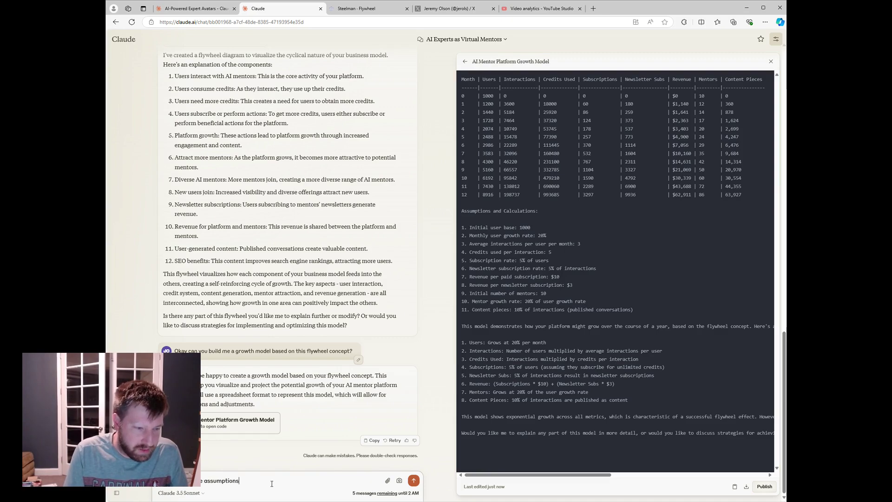
{"action": "type", "text": " interactive"}
{"action": "key", "text": "Return"}
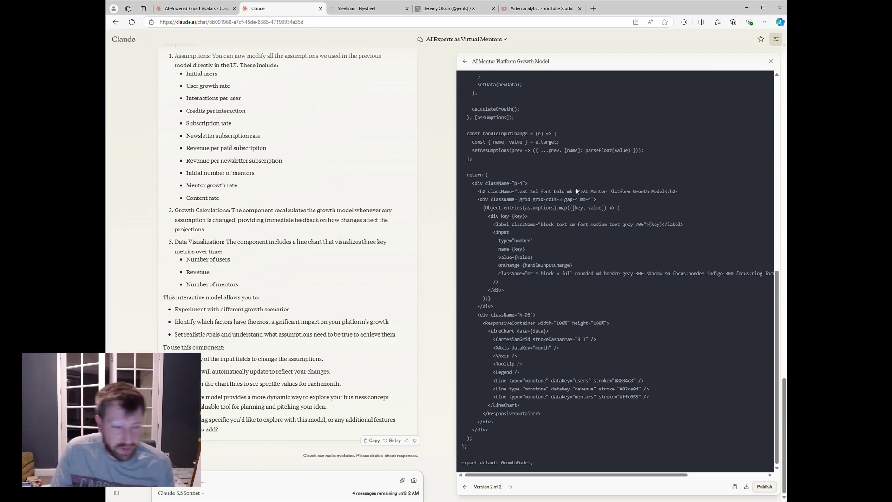
{"action": "scroll", "coordinate": [468, 255], "scroll_direction": "up", "scroll_amount": 20}
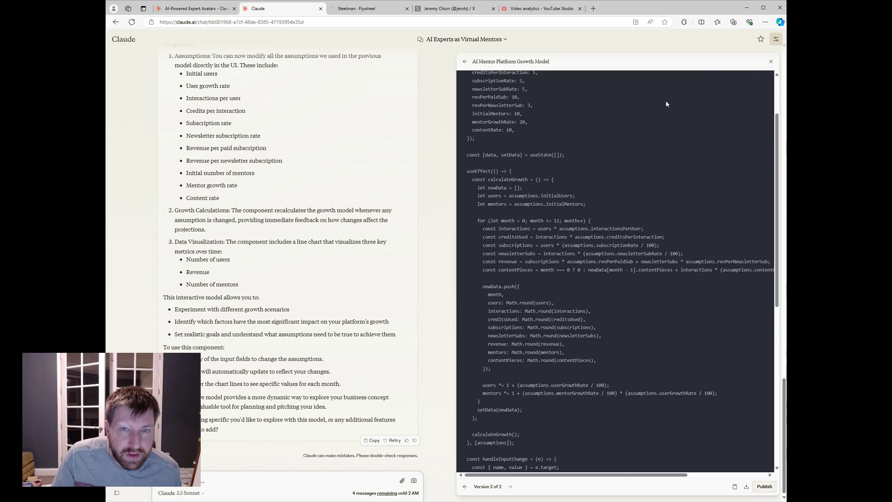
{"action": "scroll", "coordinate": [662, 189], "scroll_direction": "down", "scroll_amount": 20}
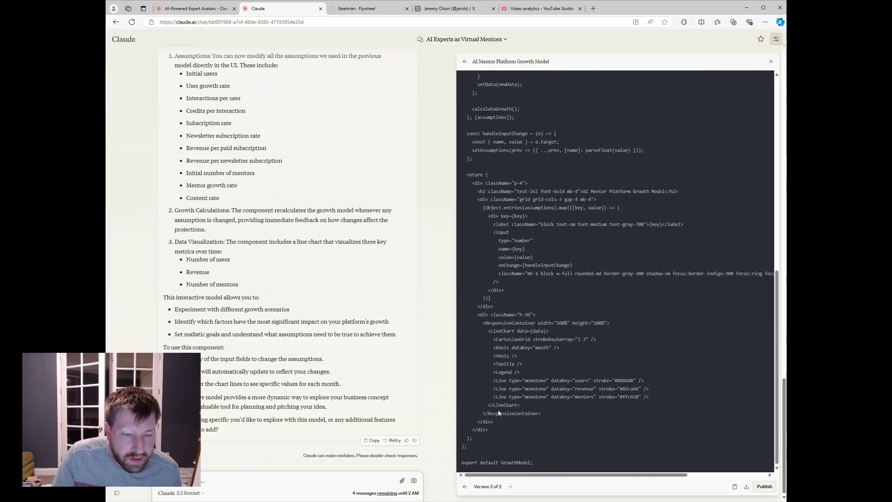
{"action": "left_click", "coordinate": [202, 385]}
{"action": "scroll", "coordinate": [285, 255], "scroll_direction": "up", "scroll_amount": 3}
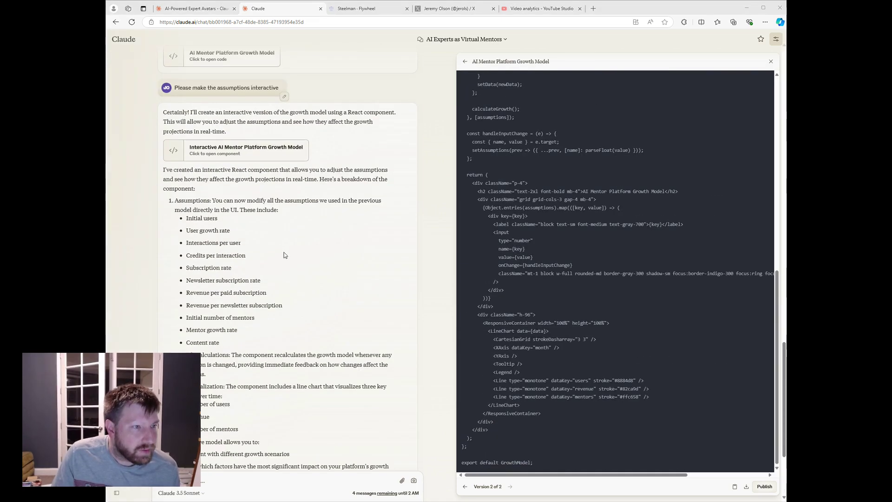
- Reopen the AI Mentor Platform Growth Model artifact and send a question about previewing it
{"action": "left_click", "coordinate": [465, 62]}
{"action": "left_click", "coordinate": [654, 148]}
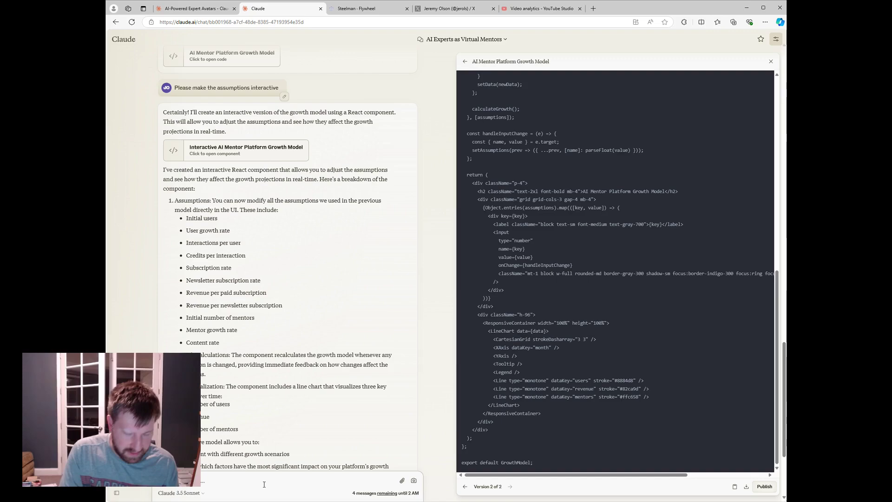
{"action": "type", "text": "I previ"}
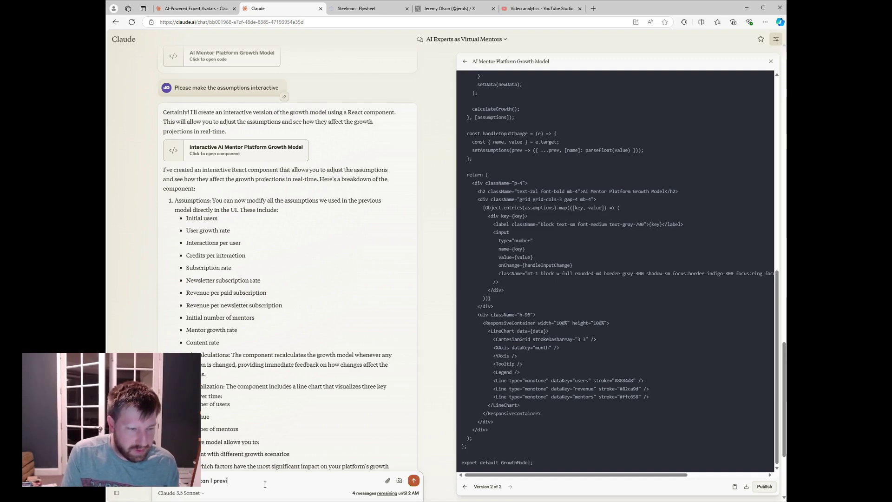
{"action": "key", "text": "Return"}
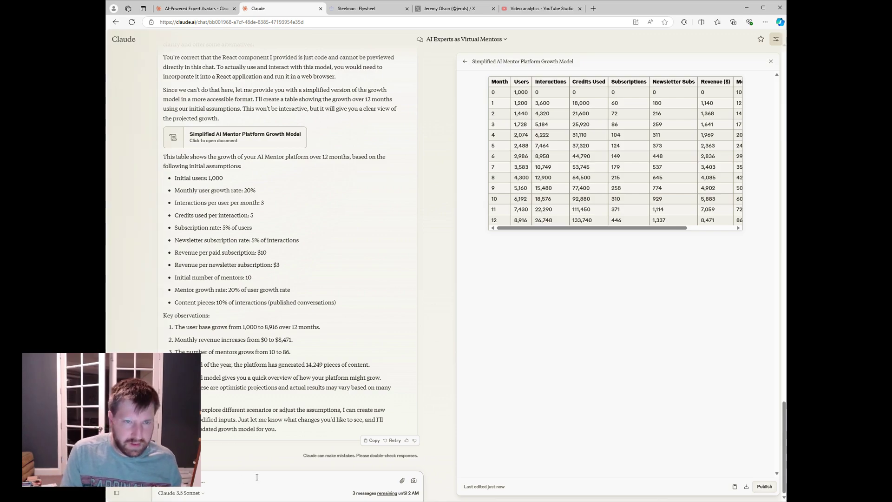
- Request growth as a graph with input sliders for each assumption
{"action": "type", "text": "I"}
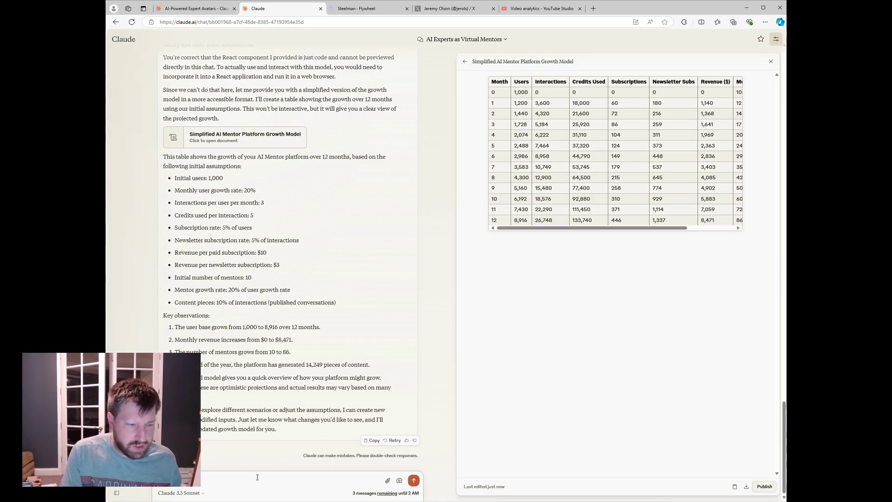
{"action": "type", "text": "rowth"}
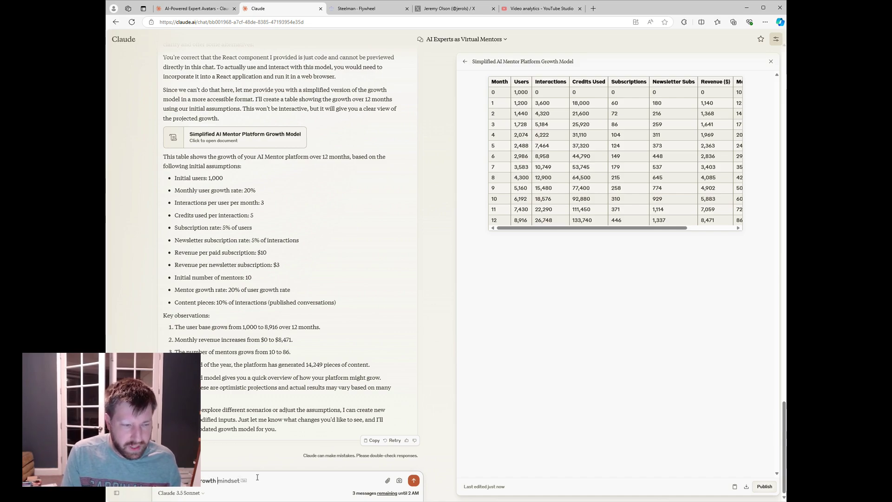
{"action": "type", "text": " as a graph and give me inp"}
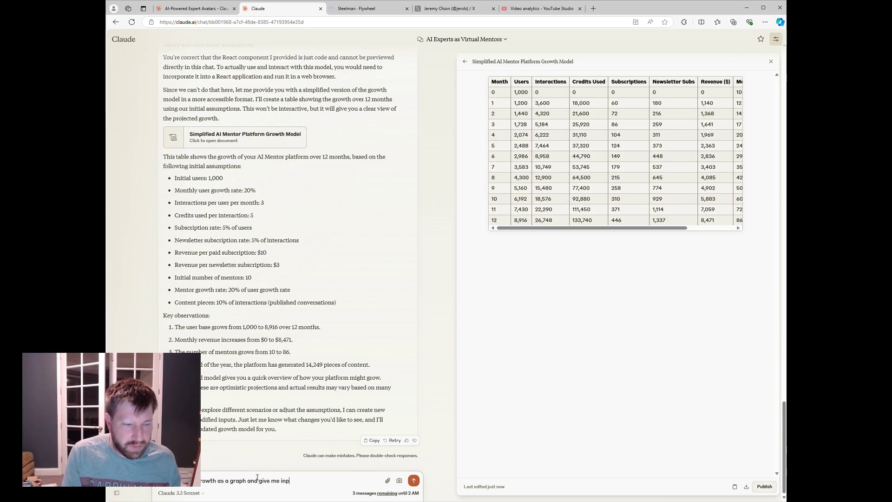
{"action": "type", "text": "ut sliders"}
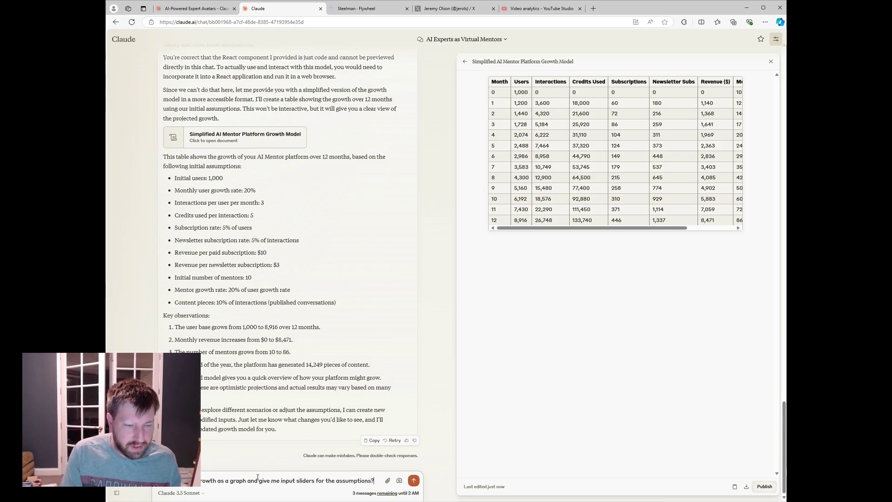
{"action": "type", "text": " for the assumptions?"}
{"action": "key", "text": "Return"}
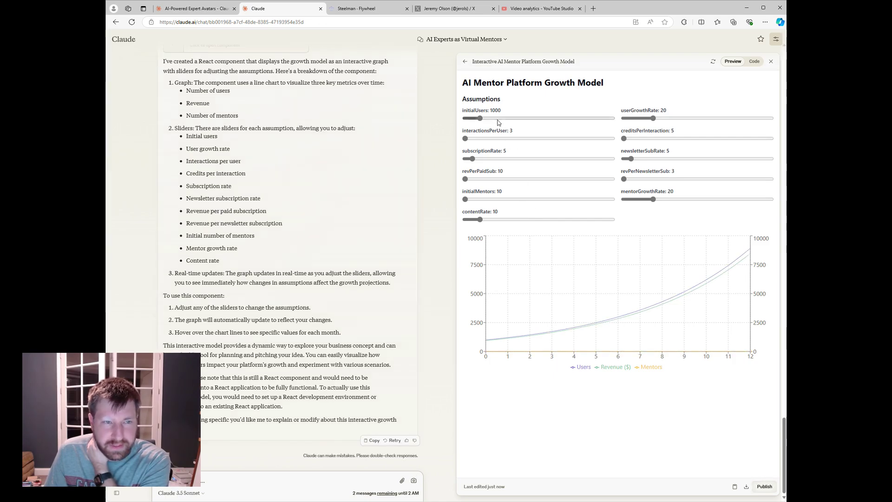
- Set the initialUsers slider to 840 and raise subscriptionRate from 5 to 11%
{"action": "mouse_move", "coordinate": [477, 121]}
{"action": "left_mouse_down"}
{"action": "mouse_move", "coordinate": [497, 122]}
{"action": "mouse_move", "coordinate": [477, 122]}
{"action": "left_mouse_up"}
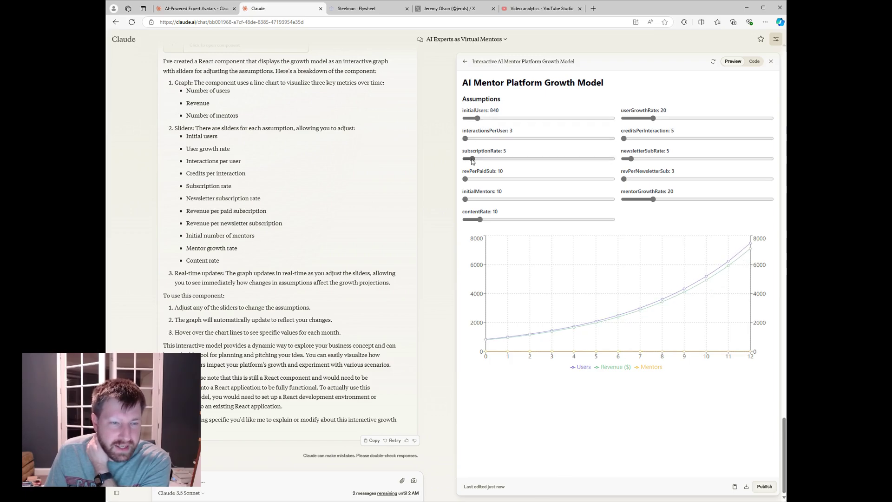
{"action": "left_click_drag", "start_coordinate": [472, 158], "coordinate": [467, 202]}
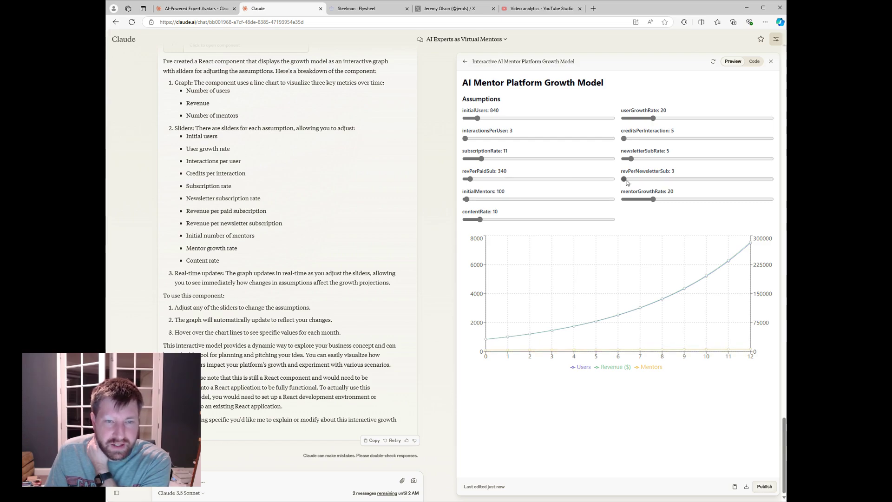
{"action": "mouse_move", "coordinate": [645, 317]}
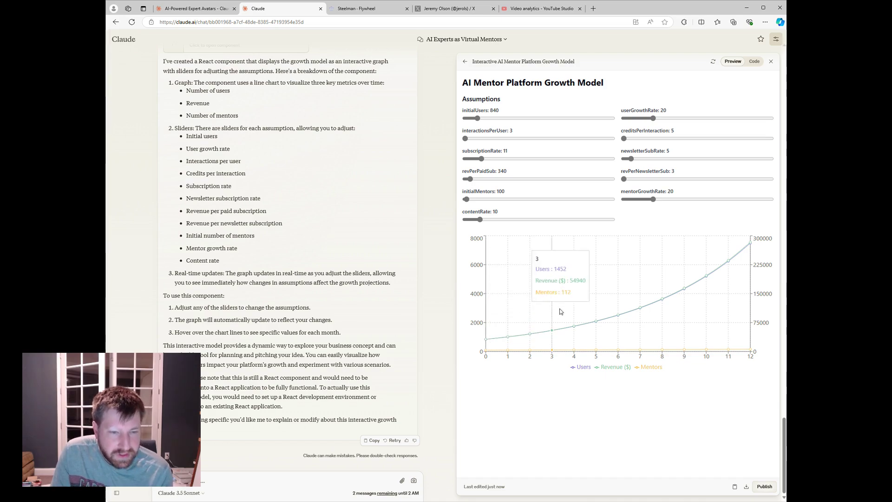
- In the AI-Powered Expert Avatars chat, switch the scenario to High, then Low, then Medium Case
{"action": "left_click", "coordinate": [192, 9]}
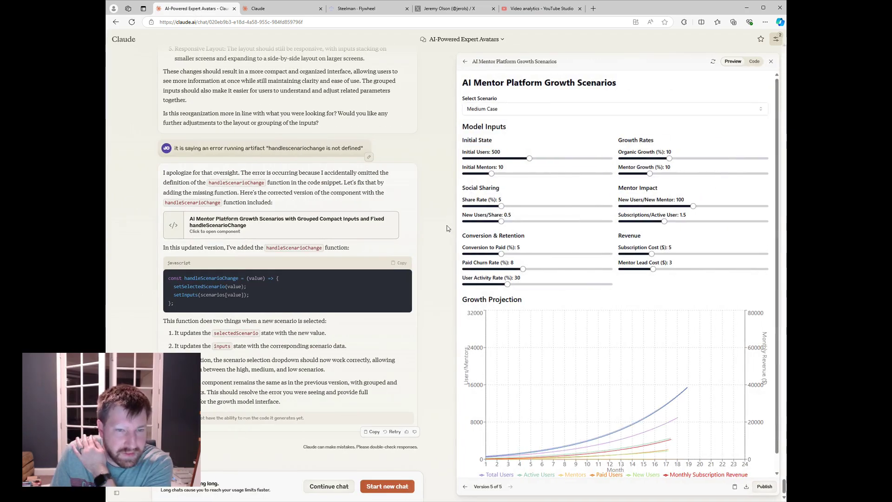
{"action": "mouse_move", "coordinate": [602, 330]}
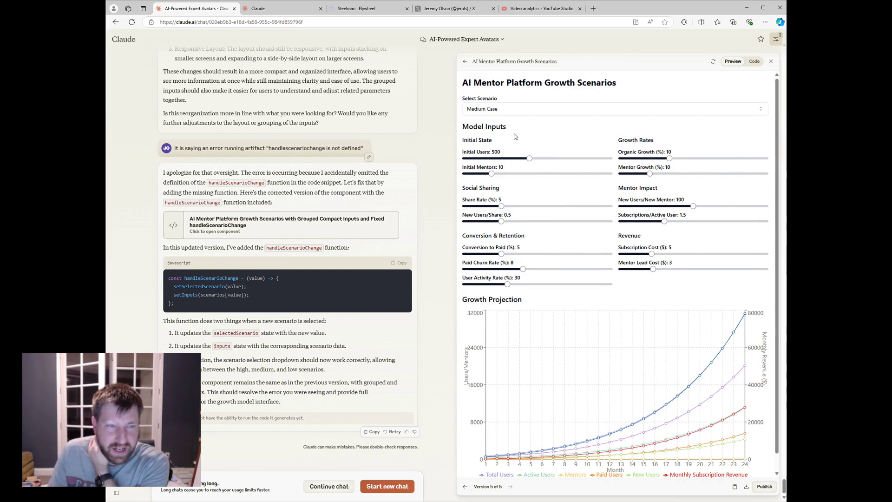
{"action": "left_click", "coordinate": [492, 106]}
{"action": "left_click", "coordinate": [491, 121]}
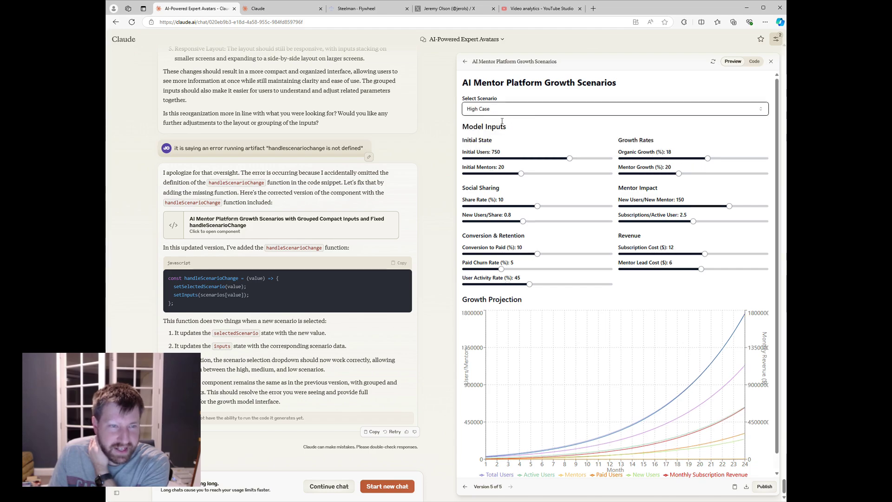
{"action": "left_click", "coordinate": [524, 108]}
{"action": "left_click", "coordinate": [506, 141]}
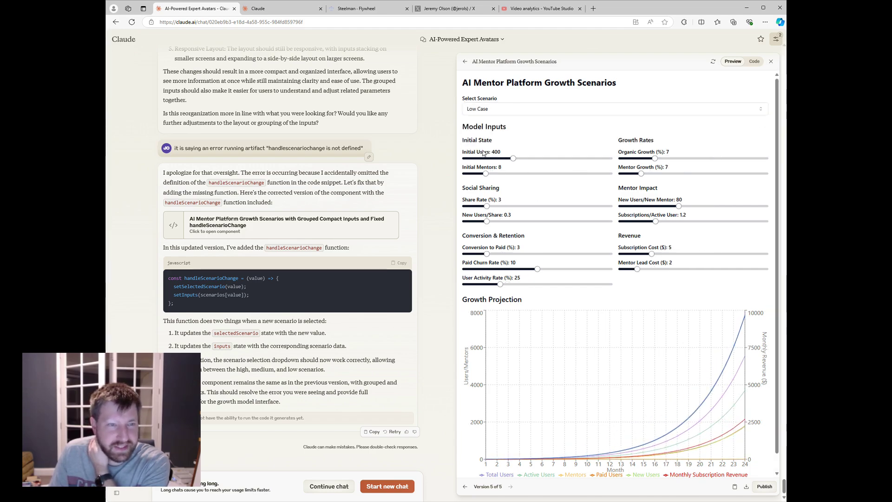
{"action": "left_click", "coordinate": [507, 111]}
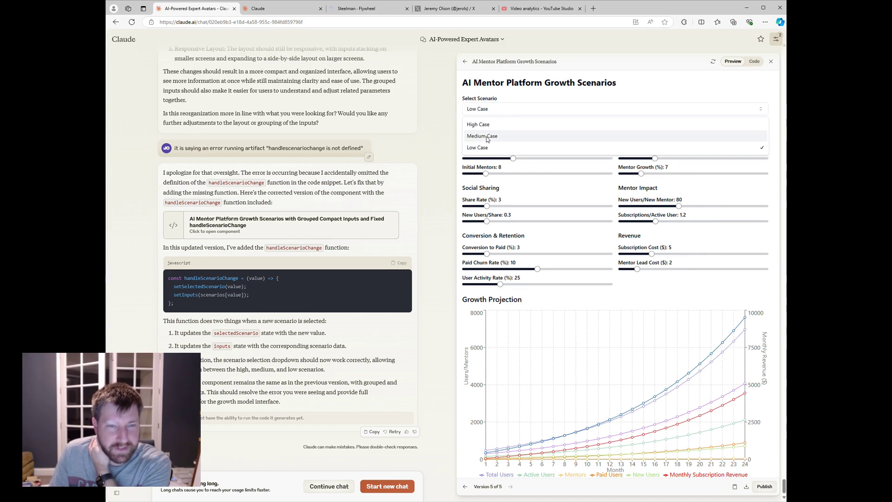
{"action": "left_click", "coordinate": [513, 131]}
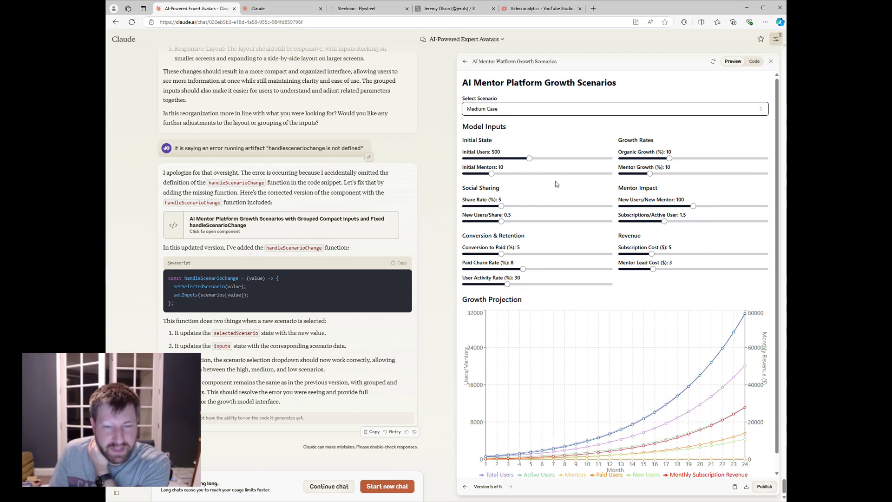
- Scroll through the chat to review the Medium Case projection
{"action": "scroll", "coordinate": [289, 202], "scroll_direction": "up", "scroll_amount": 15}
{"action": "scroll", "coordinate": [274, 195], "scroll_direction": "up", "scroll_amount": 20}
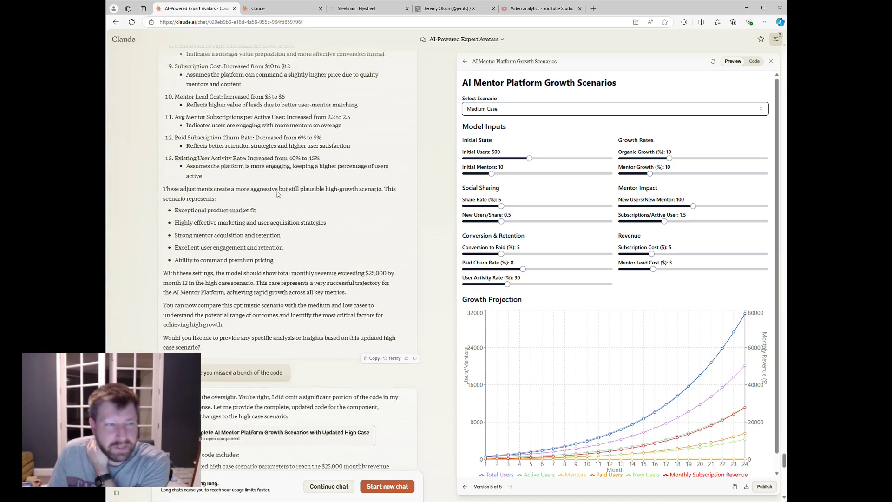
{"action": "scroll", "coordinate": [286, 172], "scroll_direction": "down", "scroll_amount": 12}
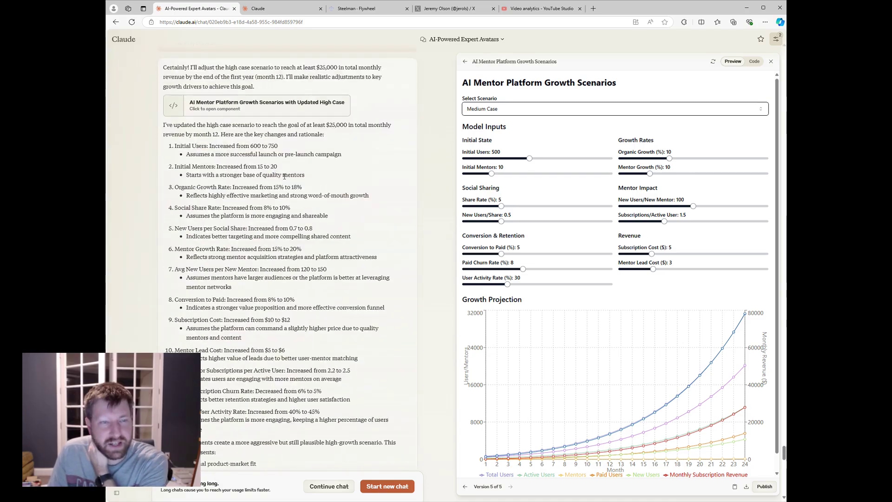
{"action": "scroll", "coordinate": [313, 244], "scroll_direction": "down", "scroll_amount": 15}
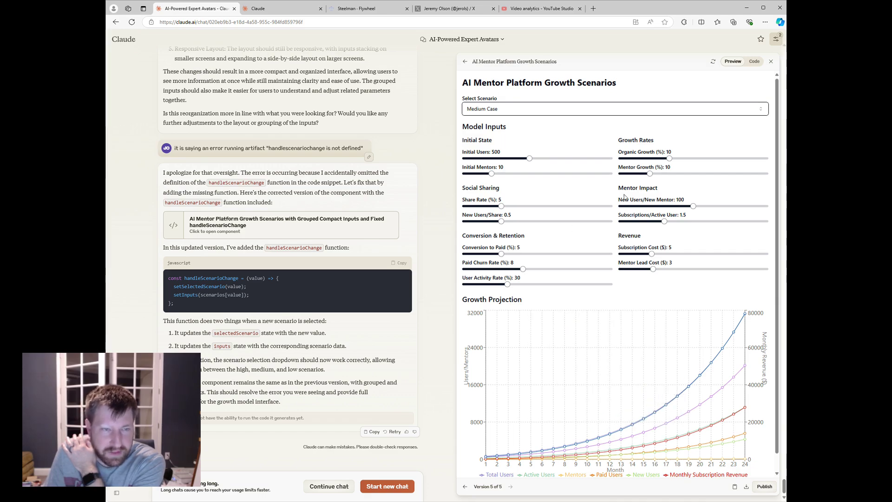
- Lower New Users/New Mentor from 110 to 60, keeping Medium Case as the scenario
{"action": "scroll", "coordinate": [593, 223], "scroll_direction": "down", "scroll_amount": 1}
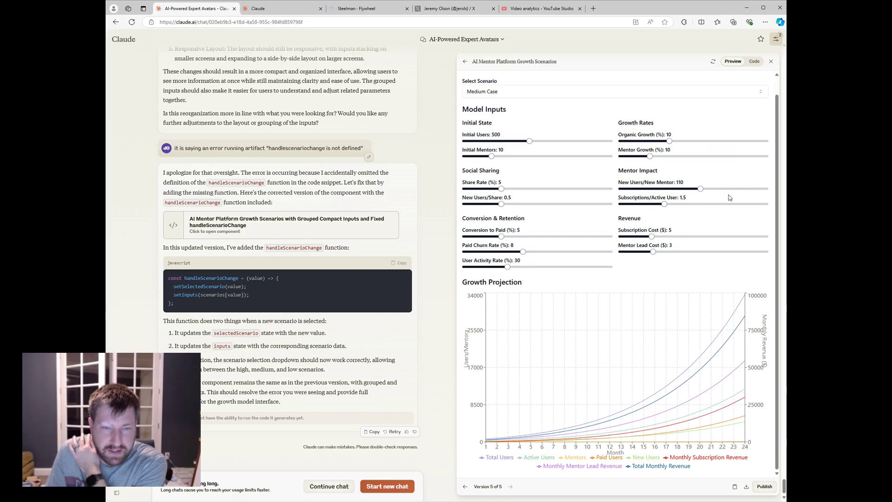
{"action": "left_click", "coordinate": [664, 188]}
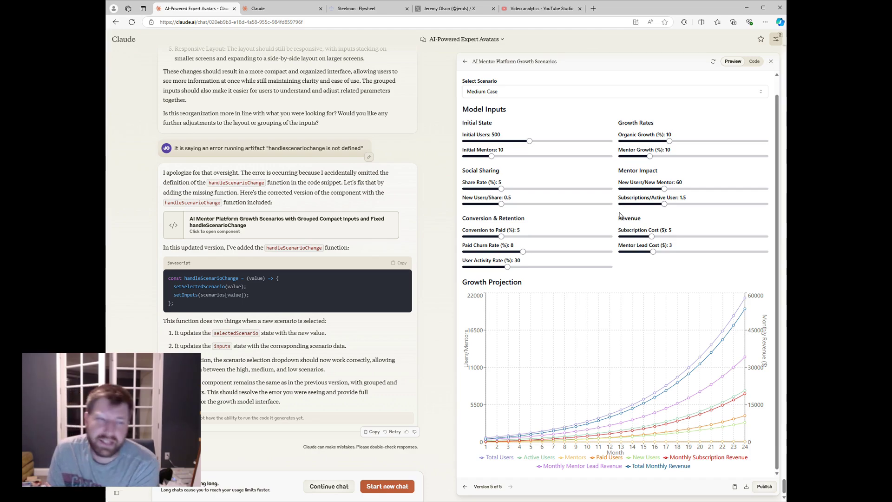
{"action": "left_click", "coordinate": [552, 94]}
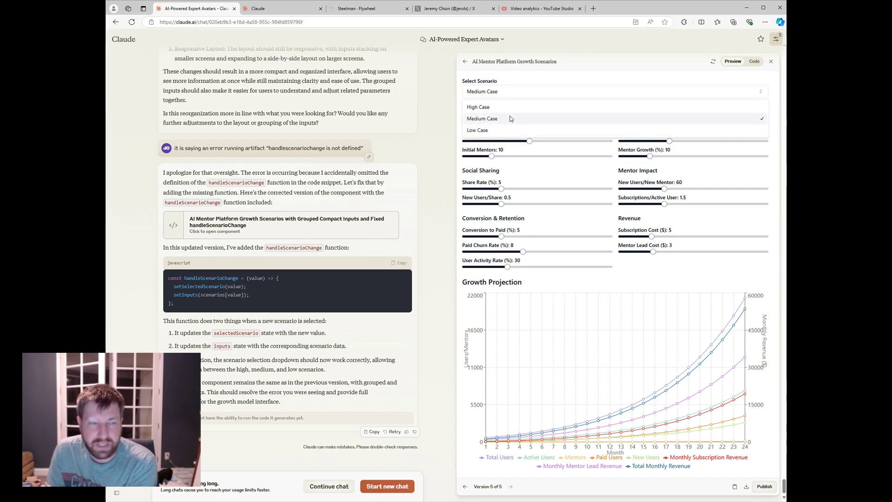
{"action": "left_click", "coordinate": [510, 117]}
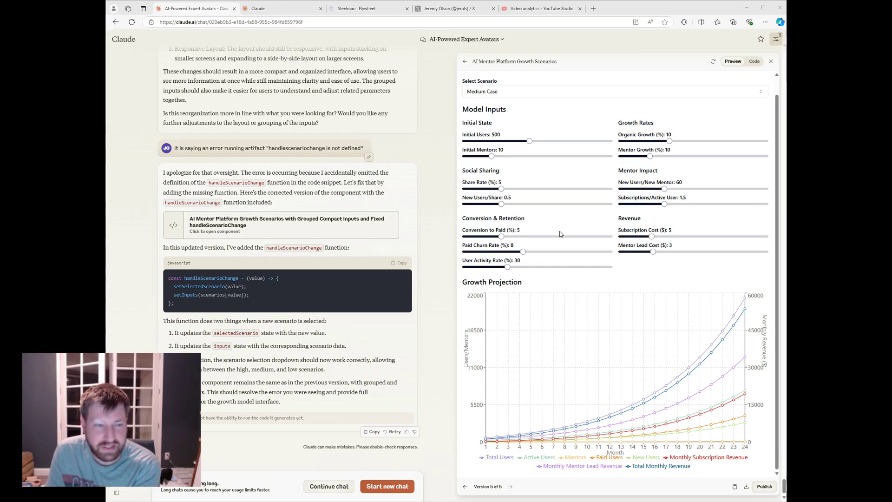
{"action": "scroll", "coordinate": [435, 86], "scroll_direction": "up", "scroll_amount": 7}
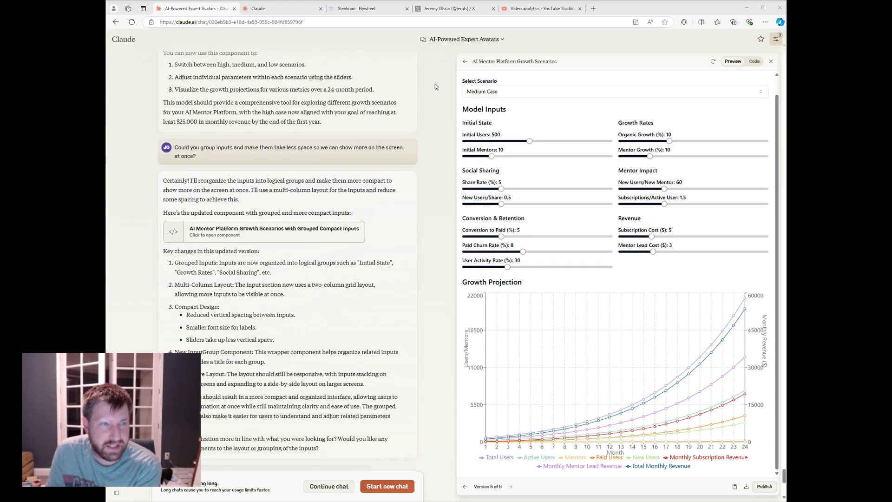
{"action": "scroll", "coordinate": [430, 95], "scroll_direction": "down", "scroll_amount": 3}
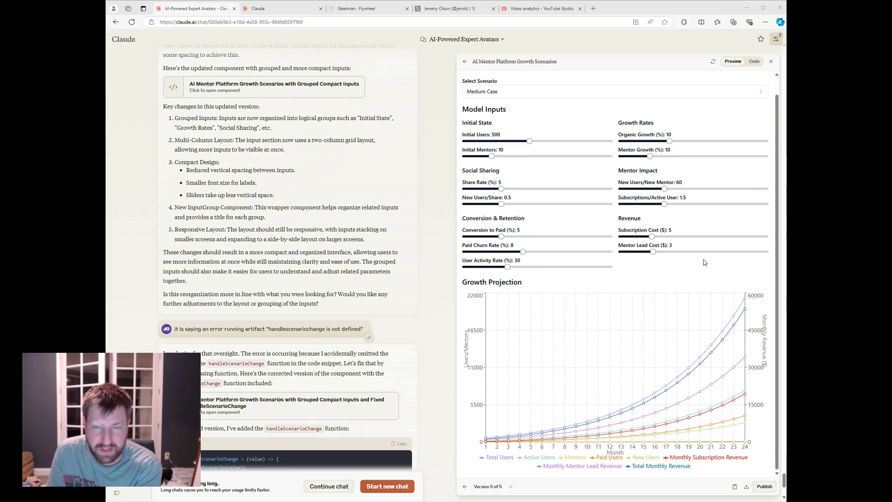